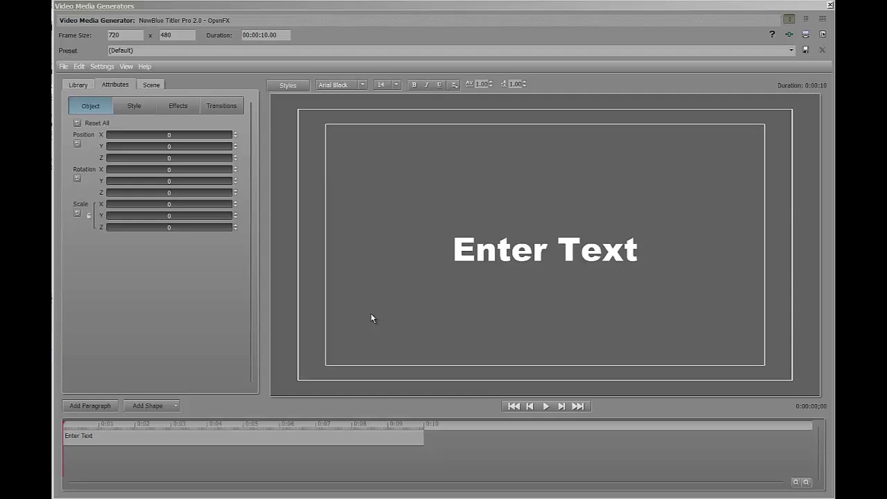
Replace the placeholder title text with "Happy Halloween", placing each word on its own line.
{"action": "left_click", "coordinate": [526, 257]}
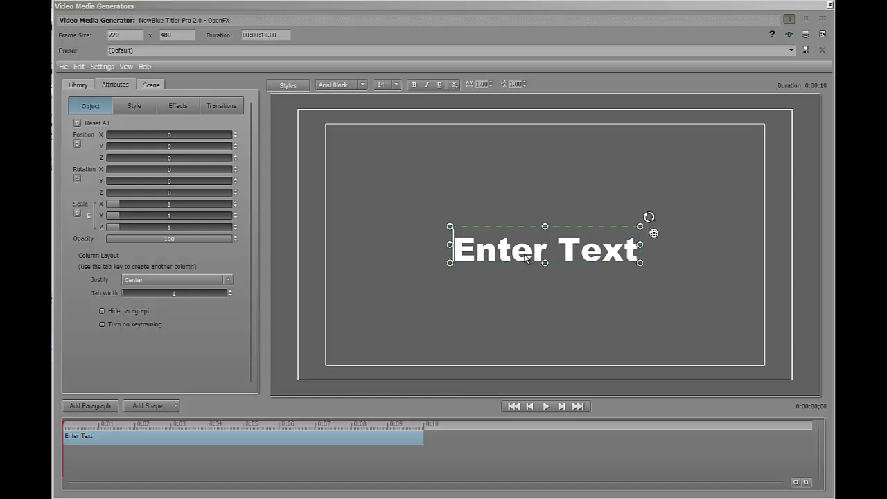
{"action": "double_click", "coordinate": [526, 257]}
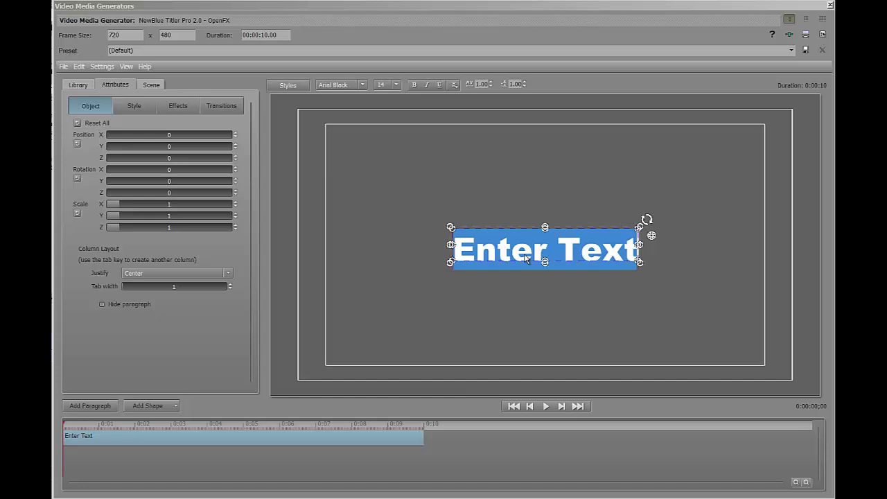
{"action": "type", "text": "Happy"}
{"action": "key", "text": "Return"}
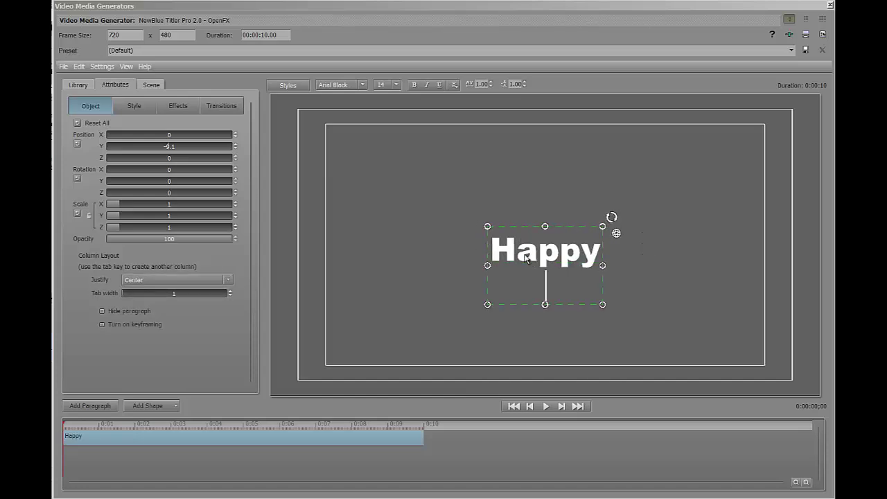
{"action": "type", "text": "Halloween"}
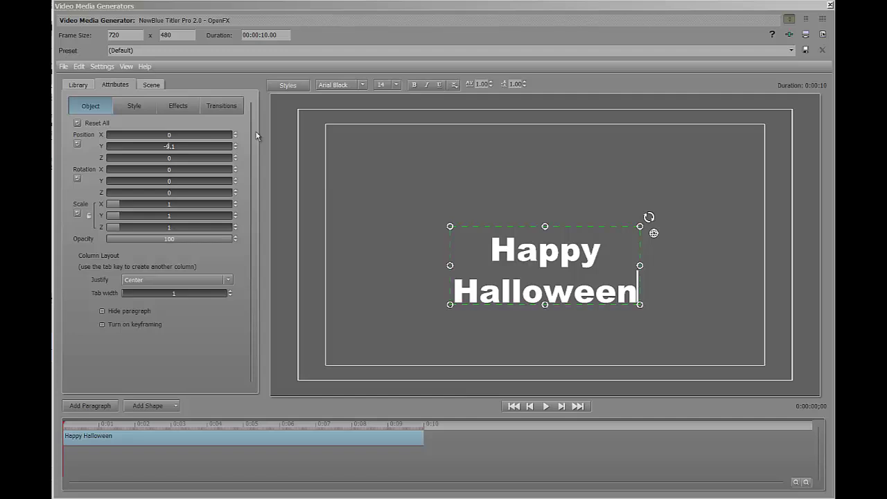
Try the Baseball style from the library on the title, and apply the Elfin style instead.
{"action": "left_click", "coordinate": [73, 87]}
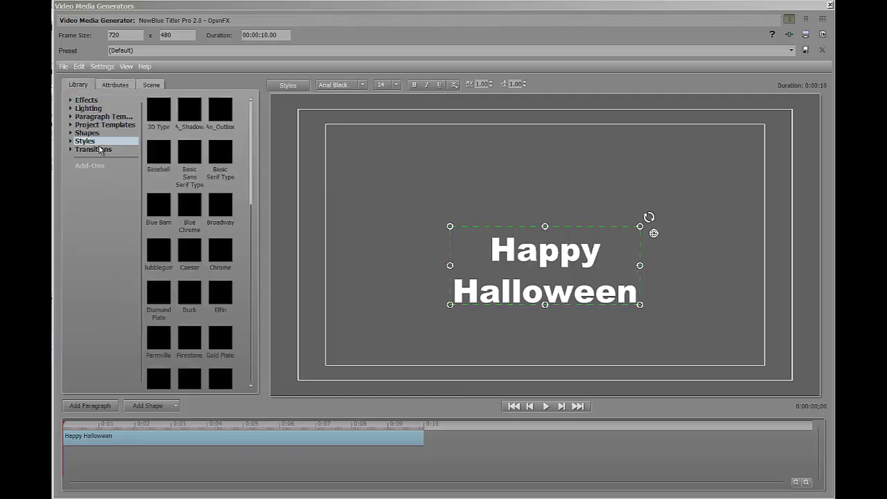
{"action": "left_click", "coordinate": [72, 141]}
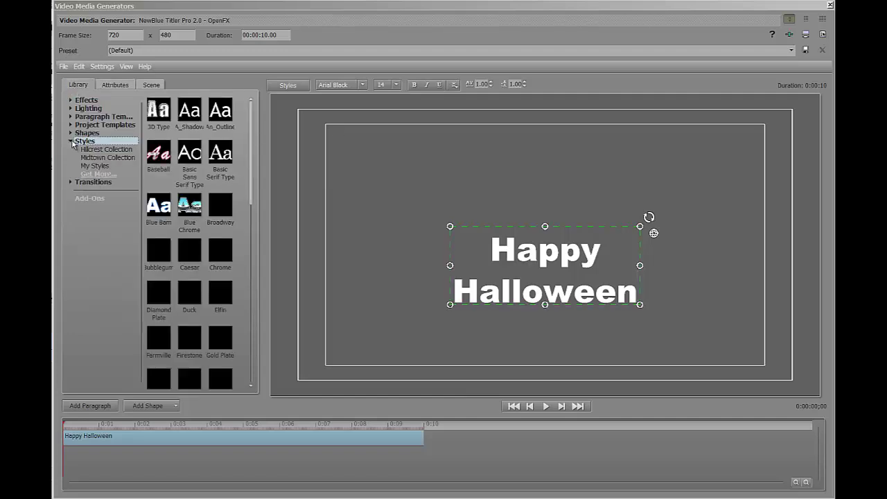
{"action": "left_click", "coordinate": [158, 155]}
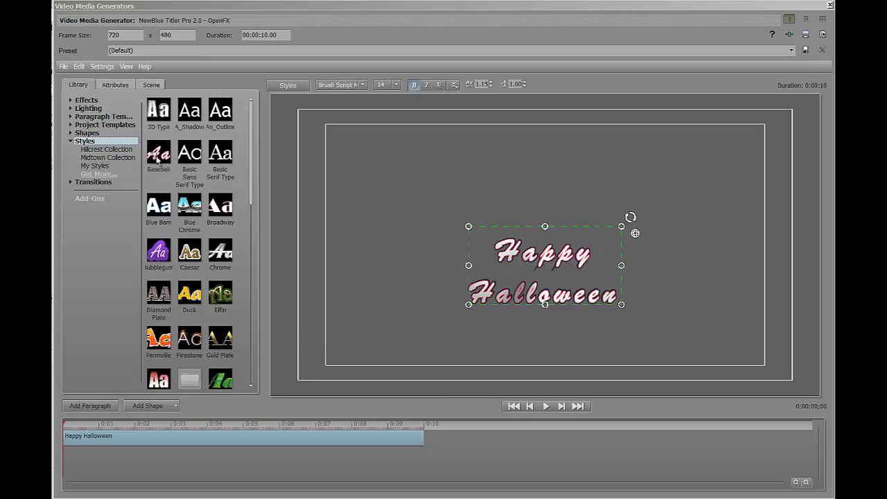
{"action": "left_click", "coordinate": [220, 297]}
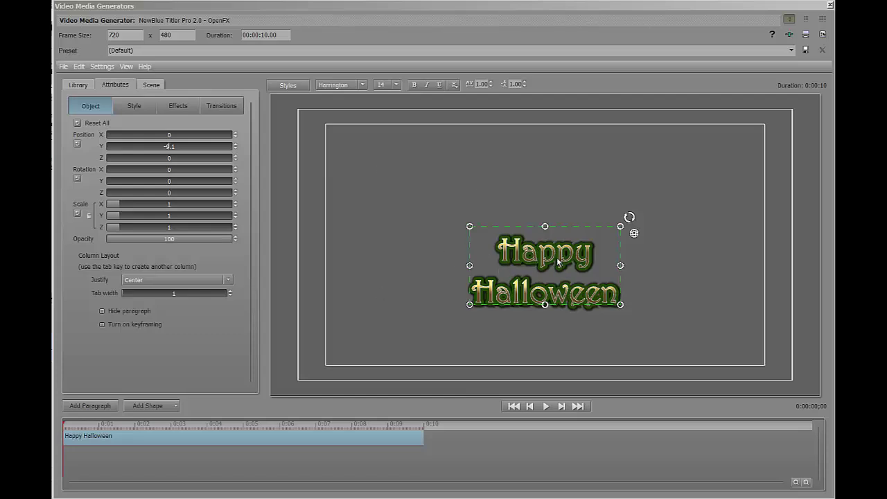
Import the image Halloween-115.jpg from the Downloads folder into the title project.
{"action": "left_click", "coordinate": [62, 66]}
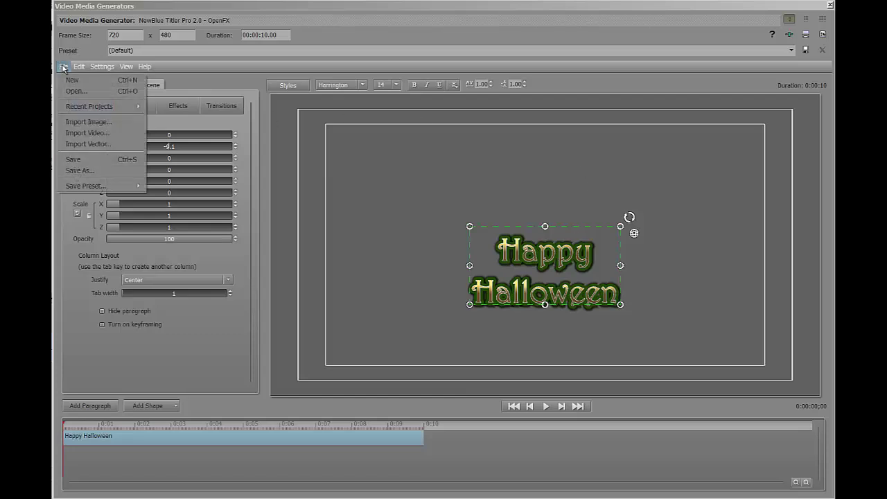
{"action": "left_click", "coordinate": [87, 121]}
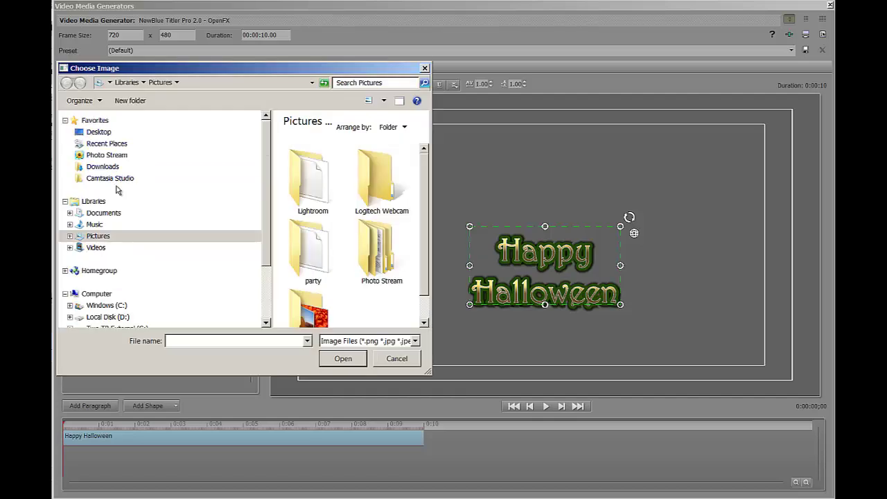
{"action": "left_click", "coordinate": [102, 166]}
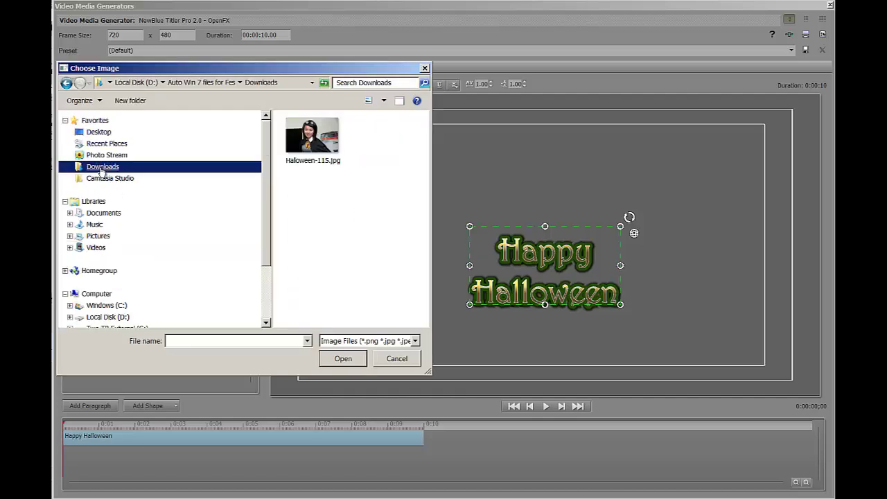
{"action": "left_click", "coordinate": [312, 147]}
{"action": "double_click", "coordinate": [311, 146]}
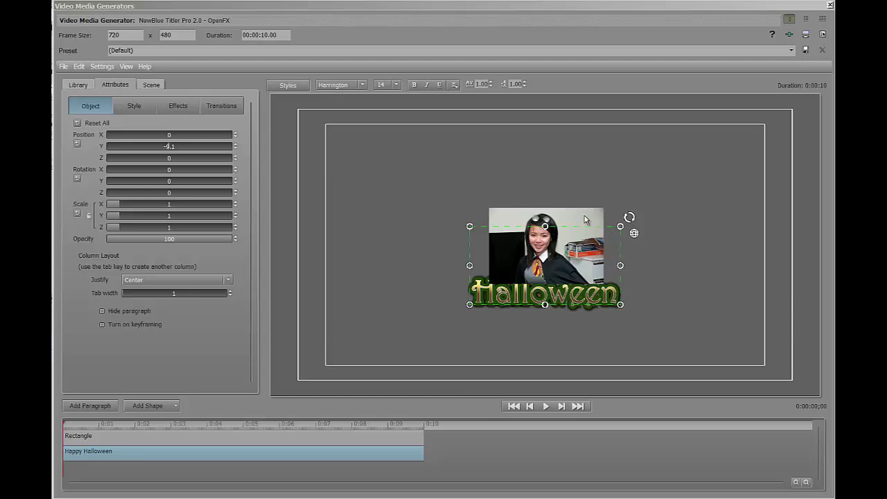
Move the imported picture to the upper-left corner of the inner safe area and turn on keyframing for it.
{"action": "left_click", "coordinate": [87, 441]}
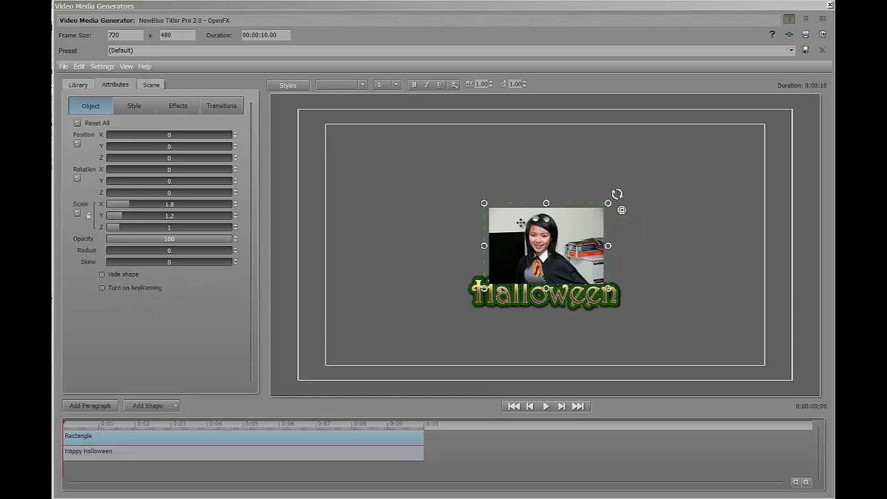
{"action": "left_click_drag", "start_coordinate": [521, 223], "coordinate": [358, 142]}
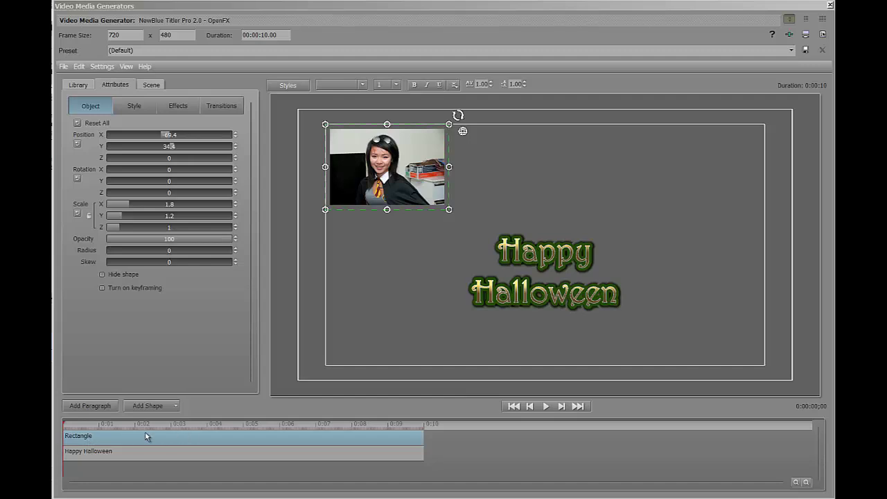
{"action": "left_click", "coordinate": [102, 288]}
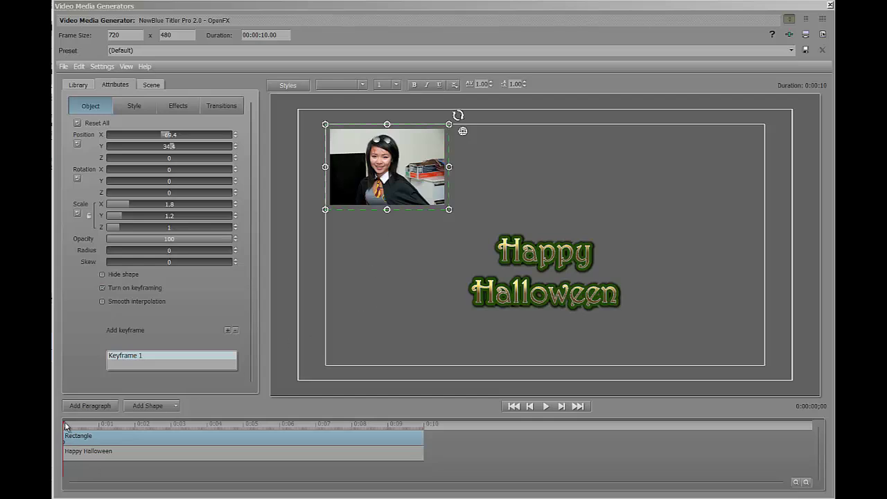
Keyframe the picture at the lower-left corner of the inner safe area at 1 second, and play the animation from the start.
{"action": "left_click_drag", "start_coordinate": [65, 426], "coordinate": [100, 433]}
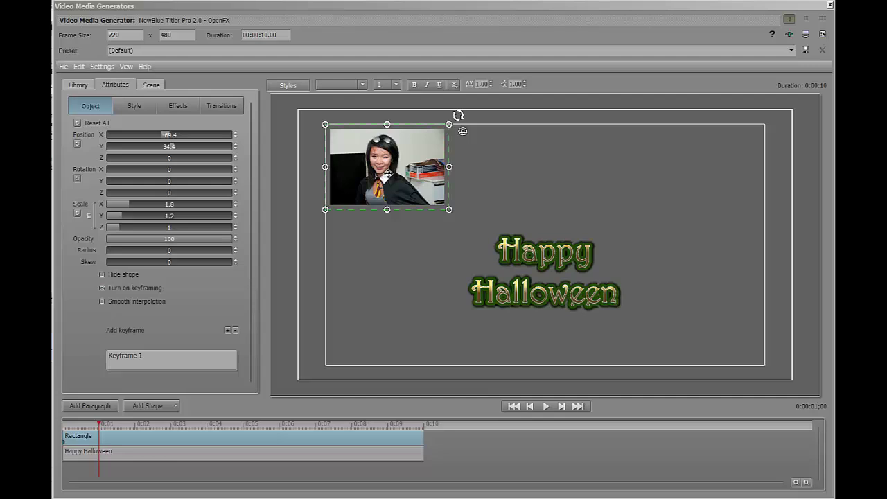
{"action": "left_click_drag", "start_coordinate": [388, 173], "coordinate": [388, 323]}
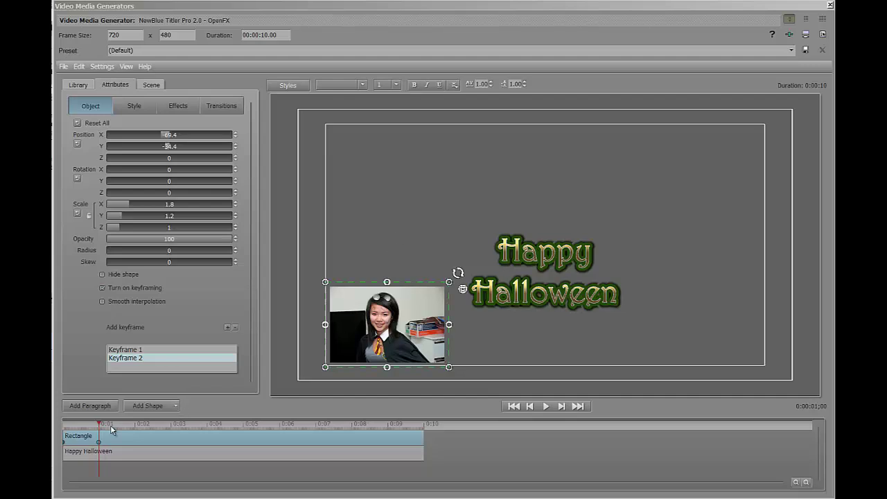
{"action": "left_click_drag", "start_coordinate": [100, 426], "coordinate": [63, 433]}
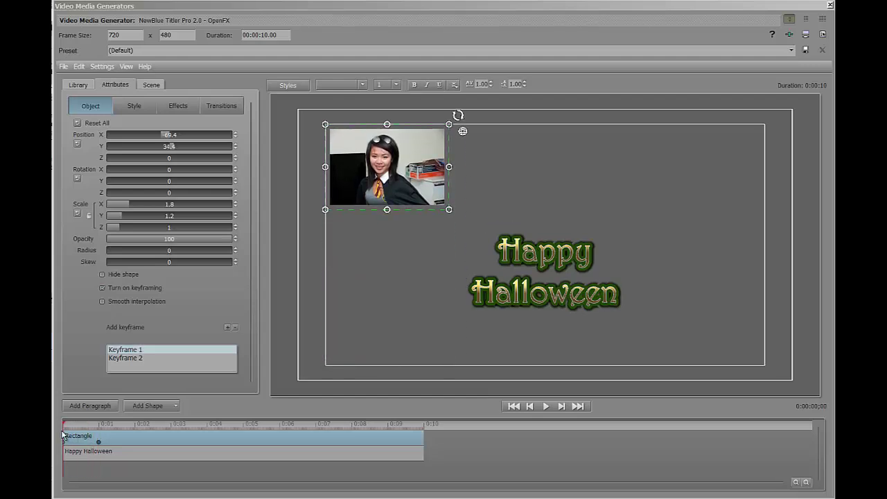
{"action": "left_click", "coordinate": [547, 407]}
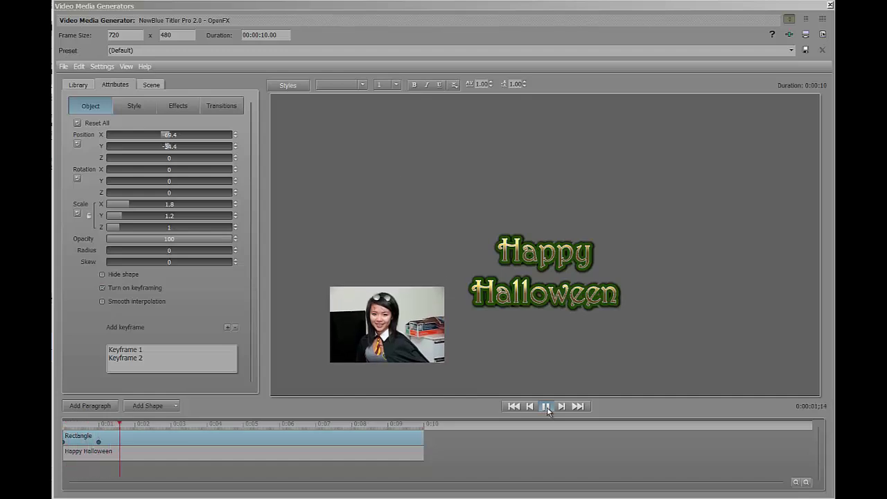
{"action": "left_click", "coordinate": [547, 408]}
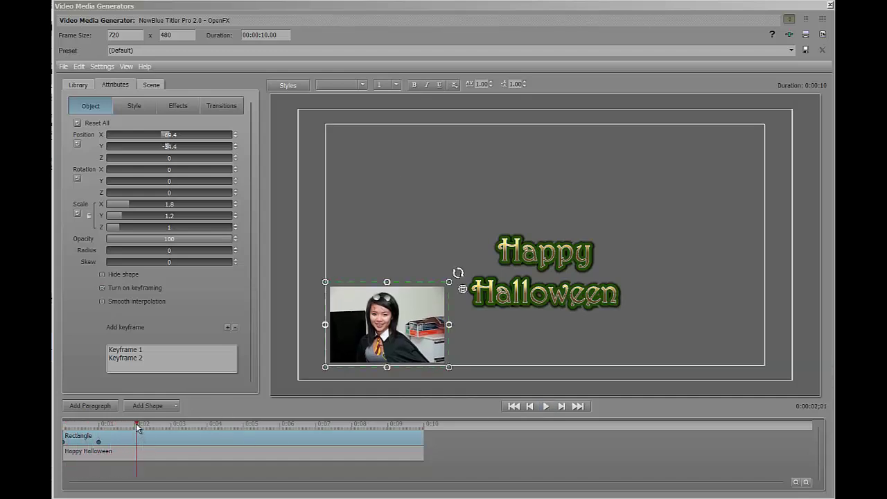
Add a hold keyframe at about 2 seconds, and move the picture across to the lower-right corner of the inner safe area at 3 seconds.
{"action": "mouse_move", "coordinate": [137, 428]}
{"action": "left_mouse_down"}
{"action": "mouse_move", "coordinate": [108, 430]}
{"action": "mouse_move", "coordinate": [135, 433]}
{"action": "left_mouse_up"}
{"action": "left_click", "coordinate": [228, 328]}
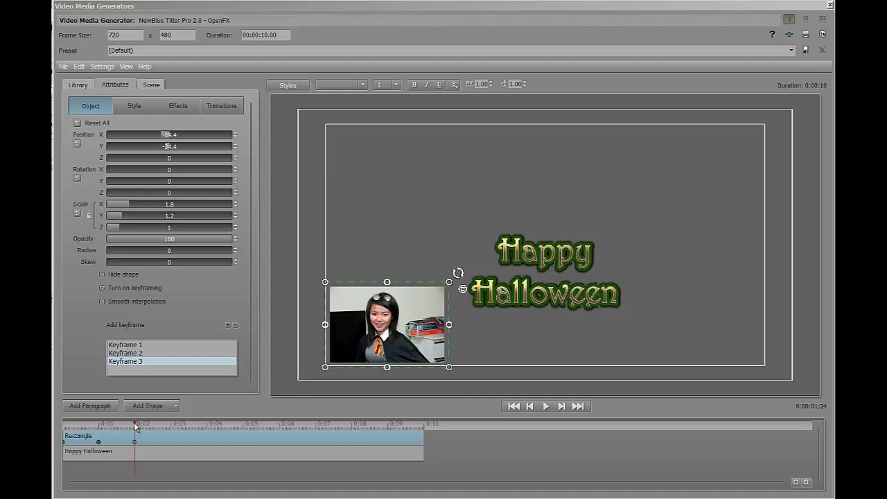
{"action": "left_click_drag", "start_coordinate": [135, 426], "coordinate": [171, 428]}
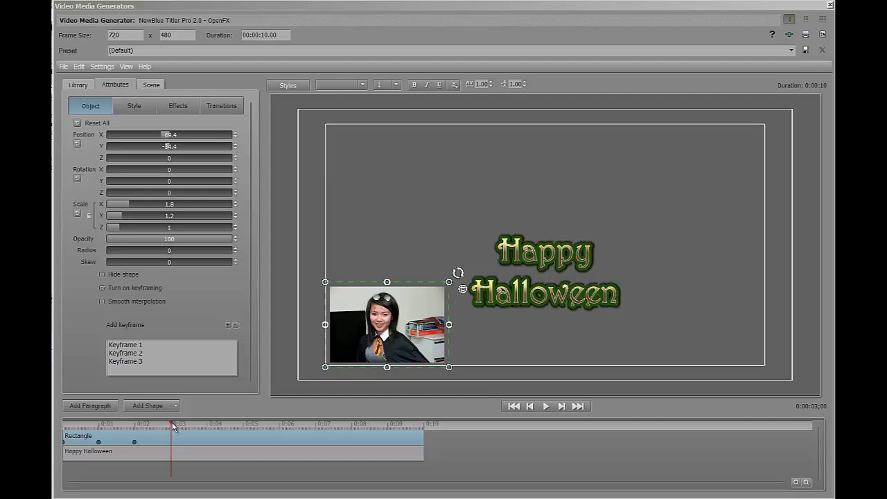
{"action": "left_click_drag", "start_coordinate": [178, 425], "coordinate": [261, 428]}
{"action": "left_click_drag", "start_coordinate": [261, 429], "coordinate": [173, 429]}
{"action": "left_click_drag", "start_coordinate": [393, 334], "coordinate": [742, 335]}
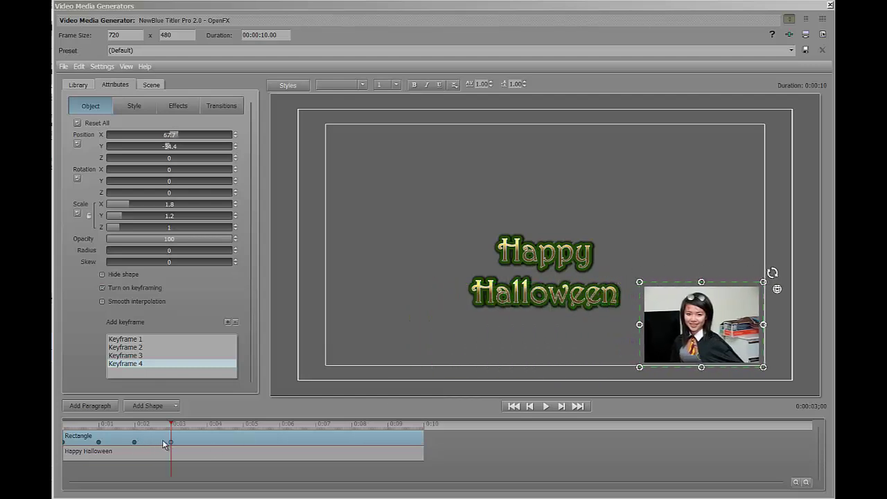
{"action": "left_click_drag", "start_coordinate": [143, 428], "coordinate": [171, 435]}
Add a hold keyframe for the picture at 4 seconds, and move it up to the upper-right corner of the safe area at 5 seconds.
{"action": "left_click_drag", "start_coordinate": [173, 428], "coordinate": [208, 431]}
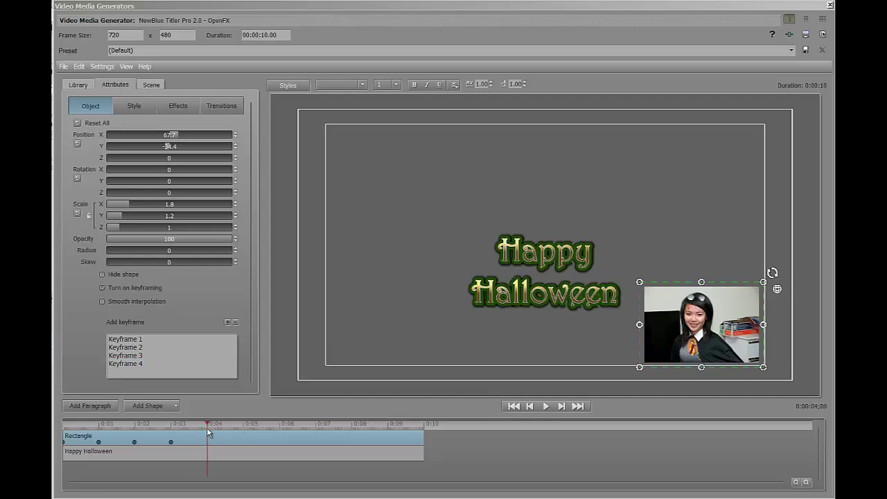
{"action": "left_click", "coordinate": [229, 323]}
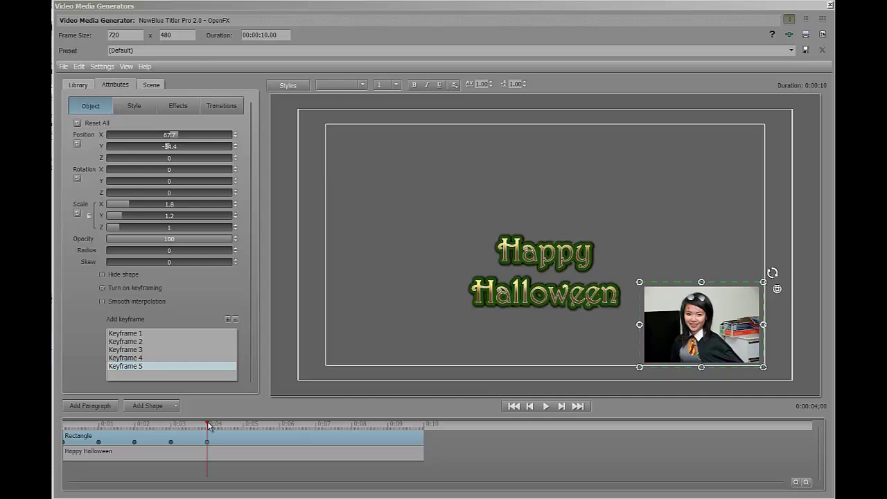
{"action": "left_click_drag", "start_coordinate": [210, 426], "coordinate": [244, 432]}
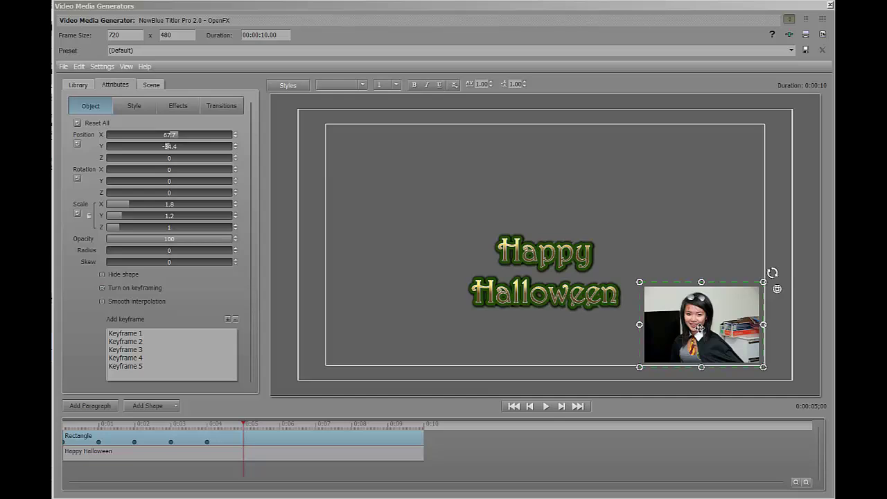
{"action": "left_click_drag", "start_coordinate": [700, 329], "coordinate": [698, 170]}
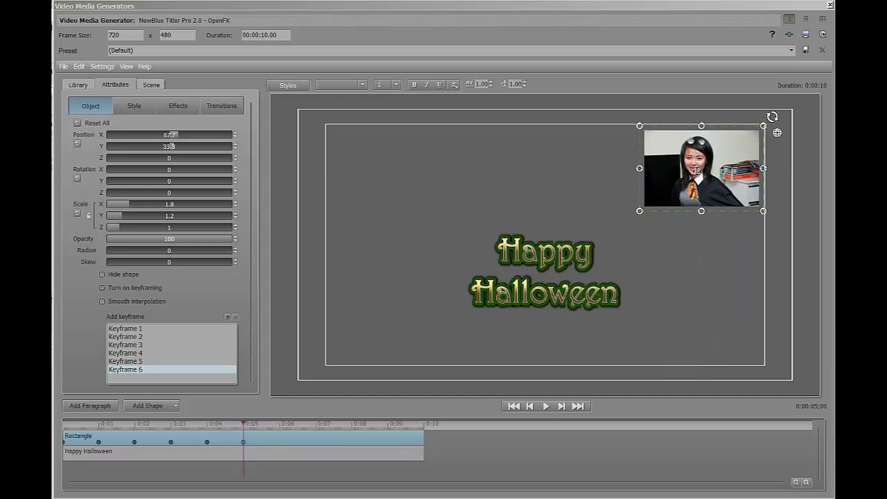
Add a hold keyframe for the picture at 6 seconds, and move it over the title text near the frame's centre at 7 seconds.
{"action": "left_click_drag", "start_coordinate": [246, 424], "coordinate": [279, 428]}
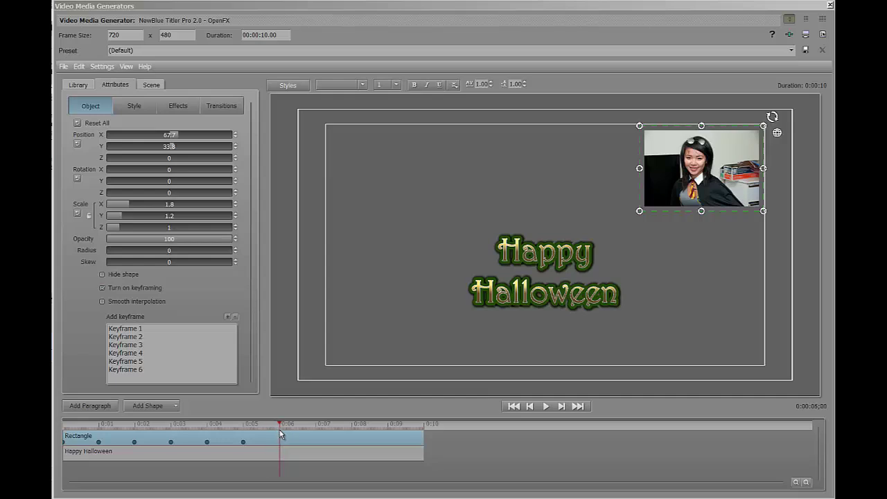
{"action": "left_click", "coordinate": [227, 317]}
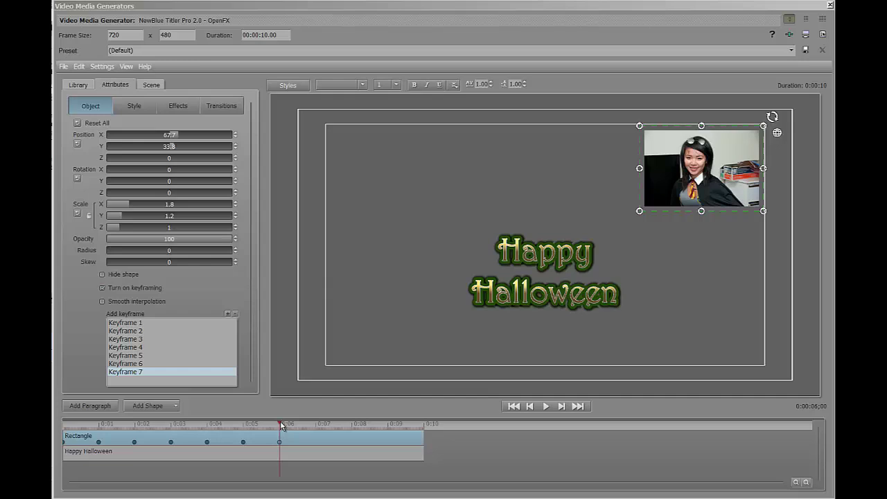
{"action": "left_click_drag", "start_coordinate": [280, 422], "coordinate": [319, 428]}
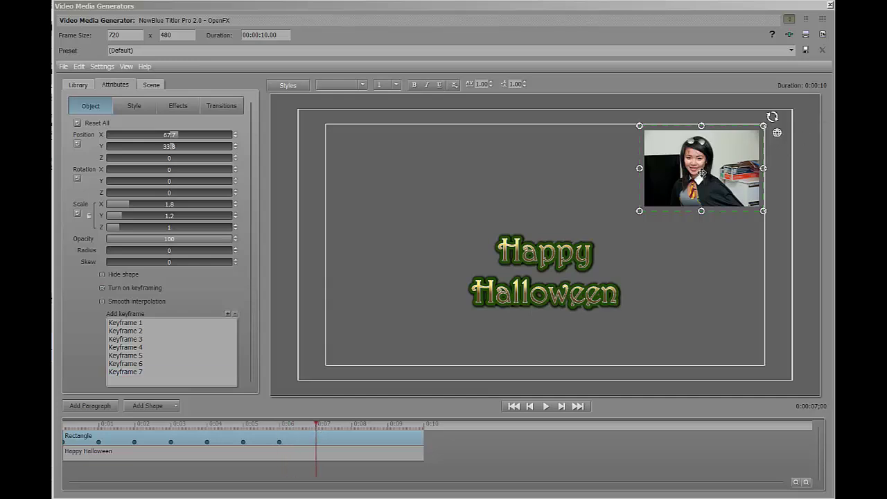
{"action": "left_click_drag", "start_coordinate": [706, 176], "coordinate": [544, 274]}
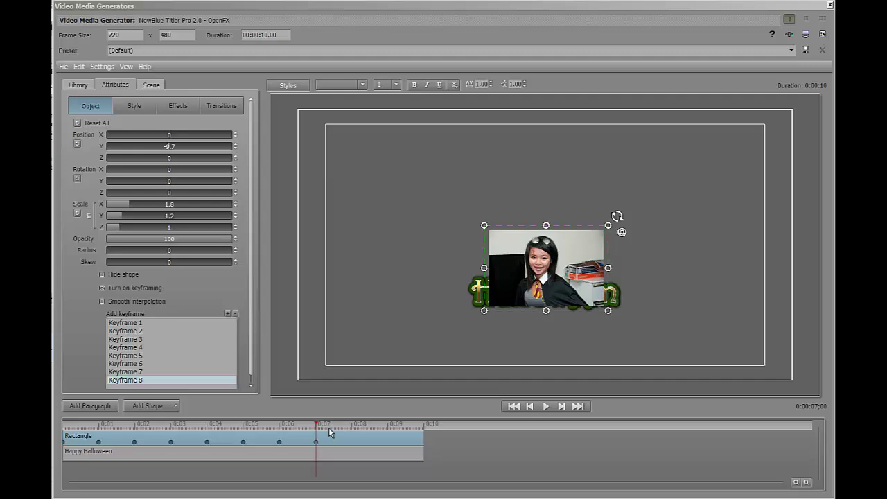
Add a hold keyframe at 0:00:07;11, and at 0:00:08;24 centre the picture and enlarge it to a scale of about 5.2 by 3.5.
{"action": "left_click_drag", "start_coordinate": [315, 421], "coordinate": [331, 420]}
{"action": "left_click", "coordinate": [235, 314]}
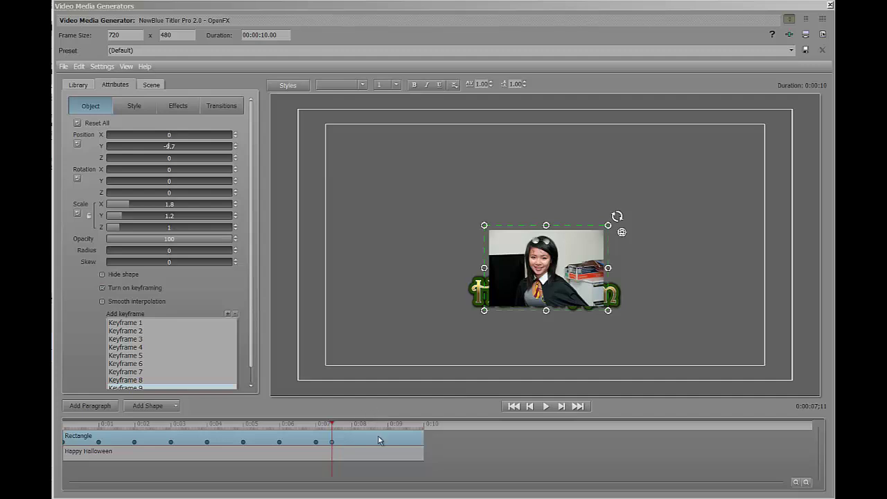
{"action": "left_click_drag", "start_coordinate": [330, 422], "coordinate": [387, 427]}
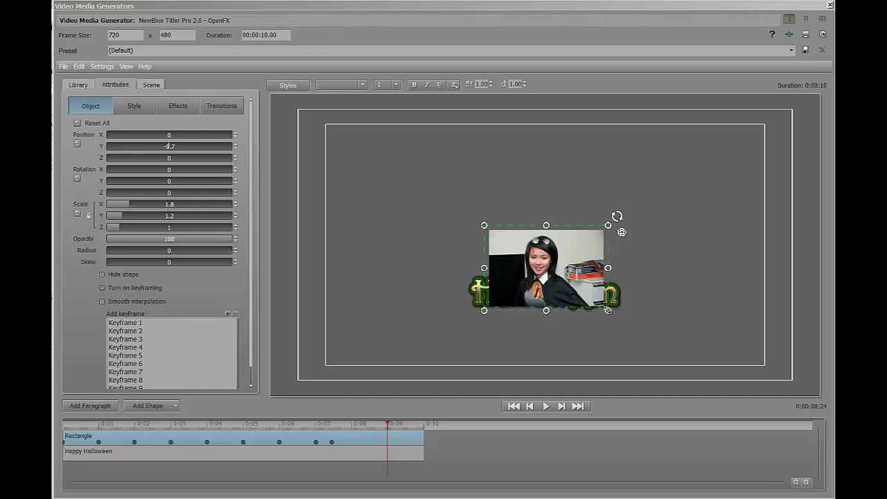
{"action": "left_click_drag", "start_coordinate": [608, 311], "coordinate": [721, 361]}
{"action": "left_click_drag", "start_coordinate": [580, 284], "coordinate": [578, 258]}
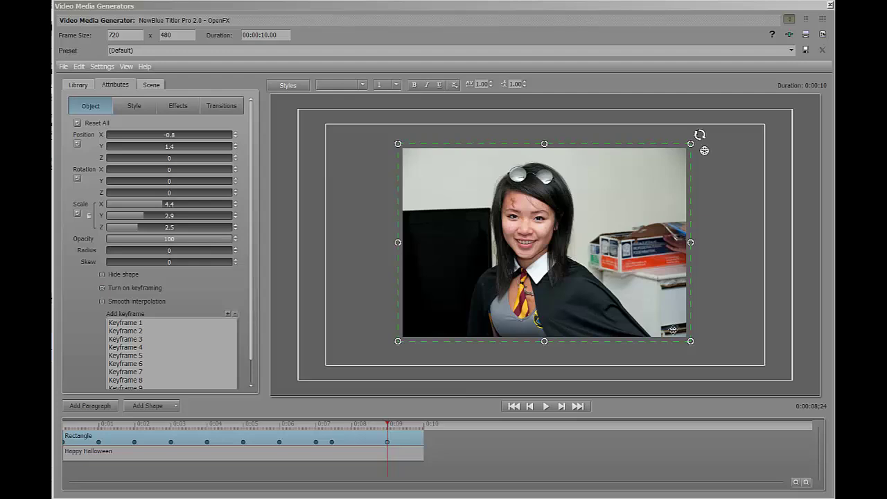
{"action": "left_click_drag", "start_coordinate": [691, 342], "coordinate": [715, 358]}
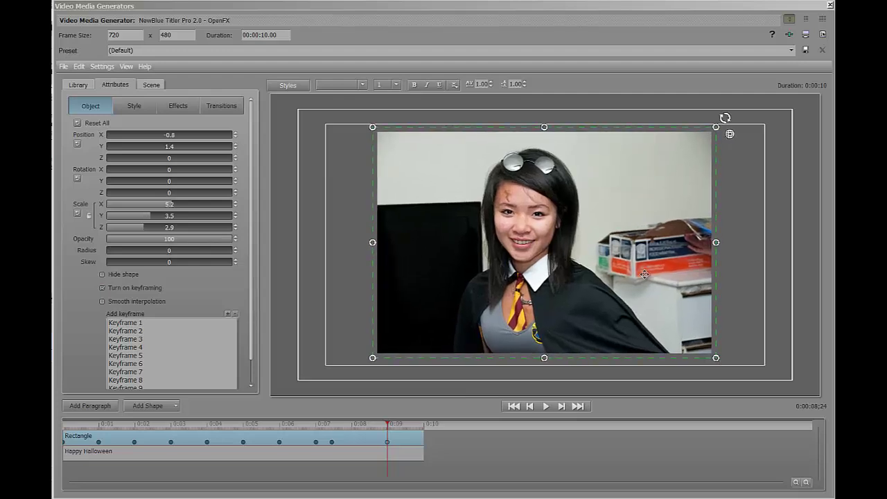
At 0:00:08;24, enlarge the picture to a scale of about 5.5 by 3.7 and recentre it at about X -4.7, Y 0.4.
{"action": "left_click_drag", "start_coordinate": [640, 273], "coordinate": [636, 273]}
{"action": "left_click_drag", "start_coordinate": [712, 358], "coordinate": [726, 369]}
{"action": "left_click_drag", "start_coordinate": [642, 276], "coordinate": [637, 281]}
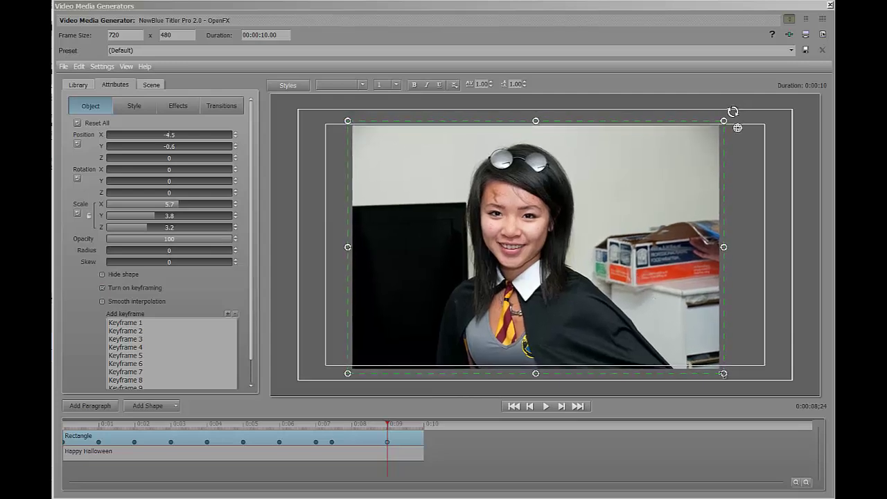
{"action": "left_click_drag", "start_coordinate": [725, 374], "coordinate": [718, 369]}
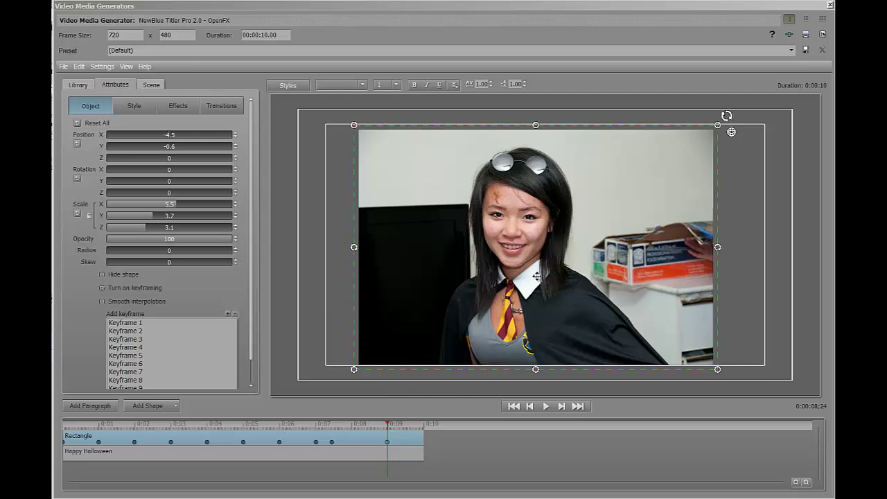
{"action": "left_click_drag", "start_coordinate": [541, 270], "coordinate": [540, 268]}
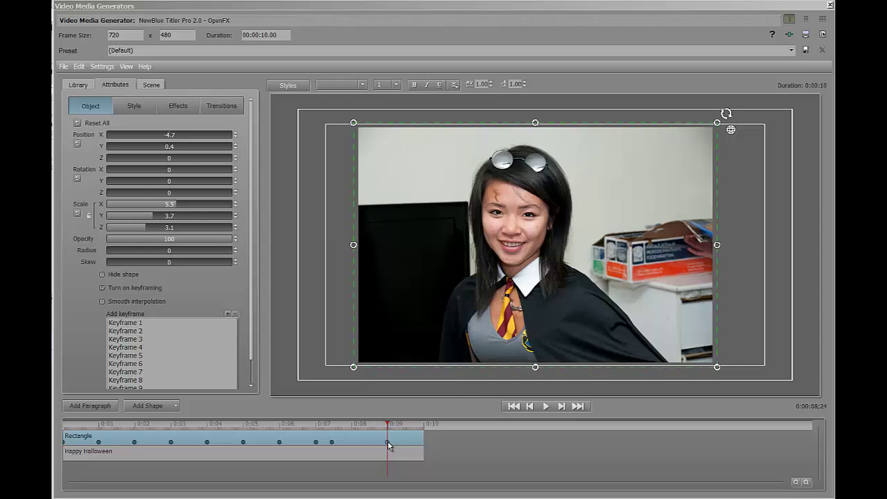
Play the whole title animation from the beginning to review the picture's movement.
{"action": "left_click", "coordinate": [513, 407]}
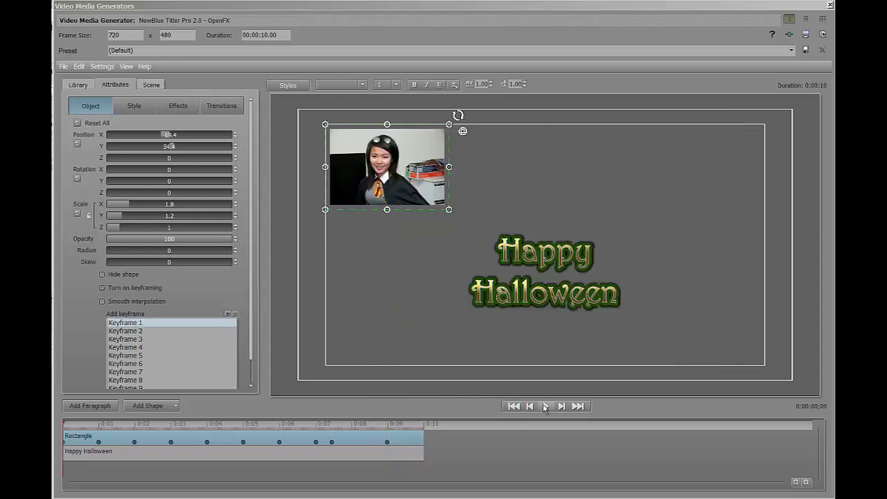
{"action": "left_click", "coordinate": [546, 407]}
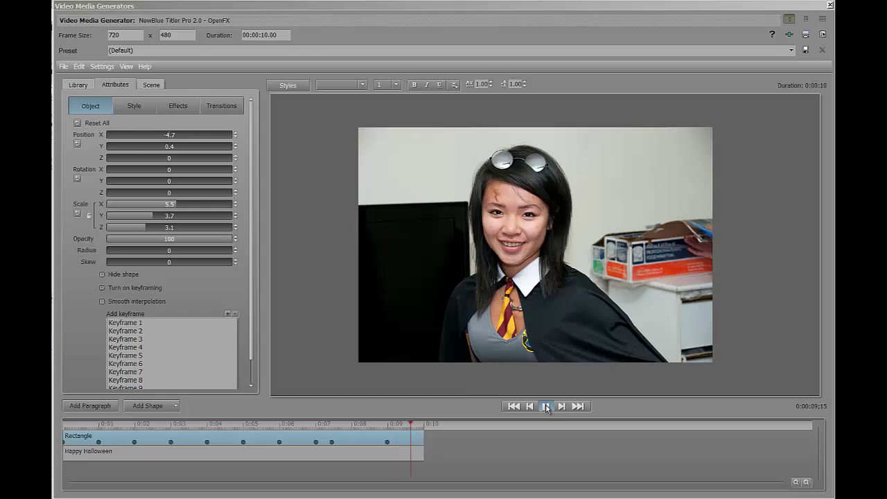
{"action": "left_click", "coordinate": [546, 407]}
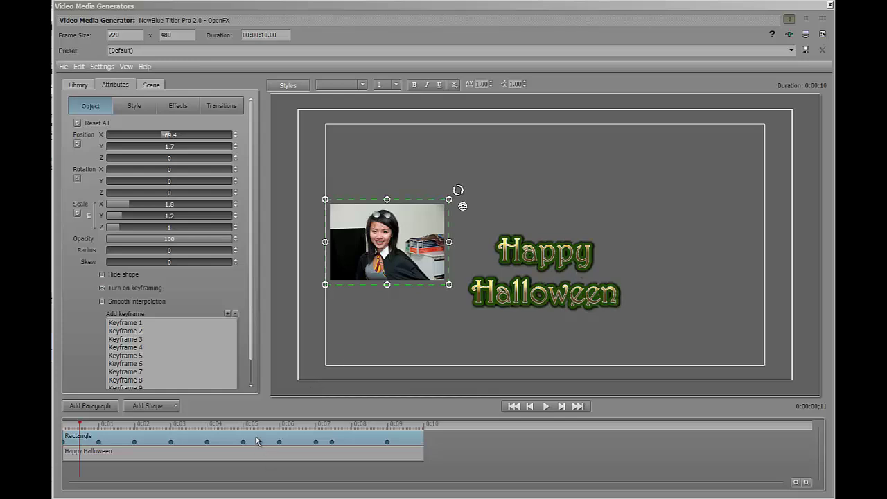
Place the Happy Halloween text layer above the picture's layer, and scrub the timeline to 0:00:07;22 to check the overlap.
{"action": "left_click_drag", "start_coordinate": [256, 441], "coordinate": [254, 455]}
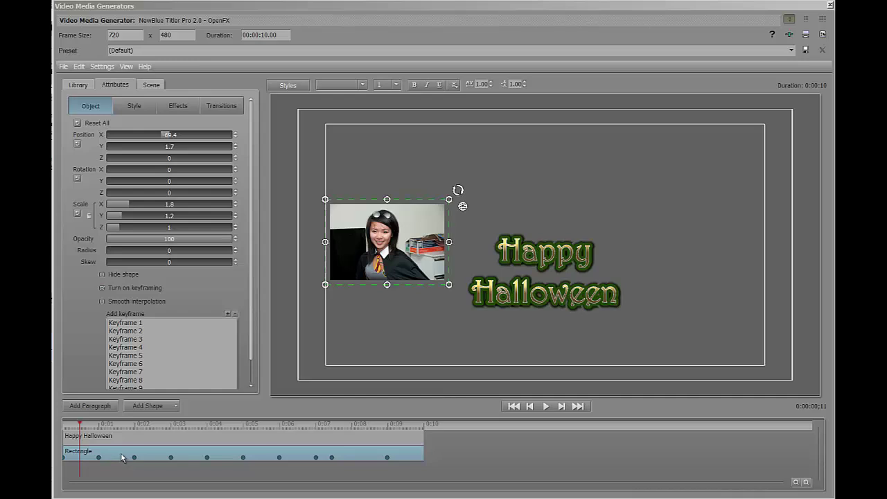
{"action": "left_click", "coordinate": [84, 424]}
{"action": "left_click_drag", "start_coordinate": [94, 426], "coordinate": [348, 448]}
Turn on keyframing for the Happy Halloween text and add a hold keyframe at 0:00:08;13.
{"action": "left_click", "coordinate": [367, 437]}
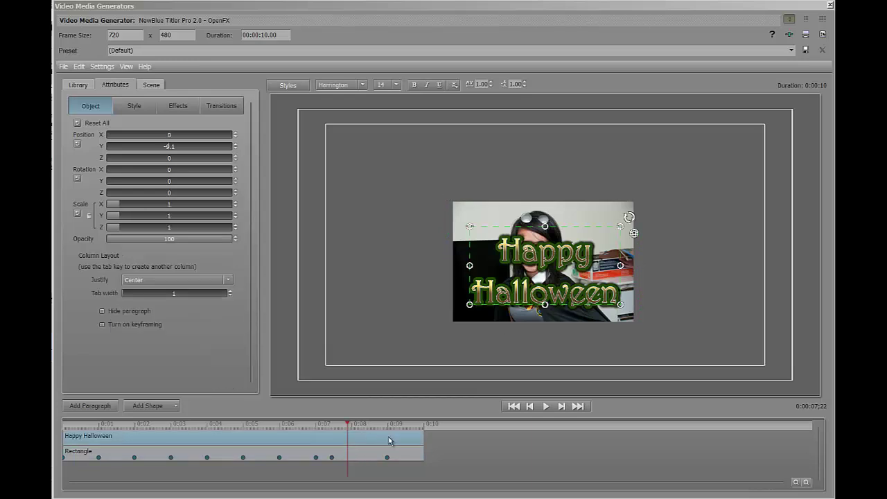
{"action": "left_click_drag", "start_coordinate": [349, 427], "coordinate": [371, 423]}
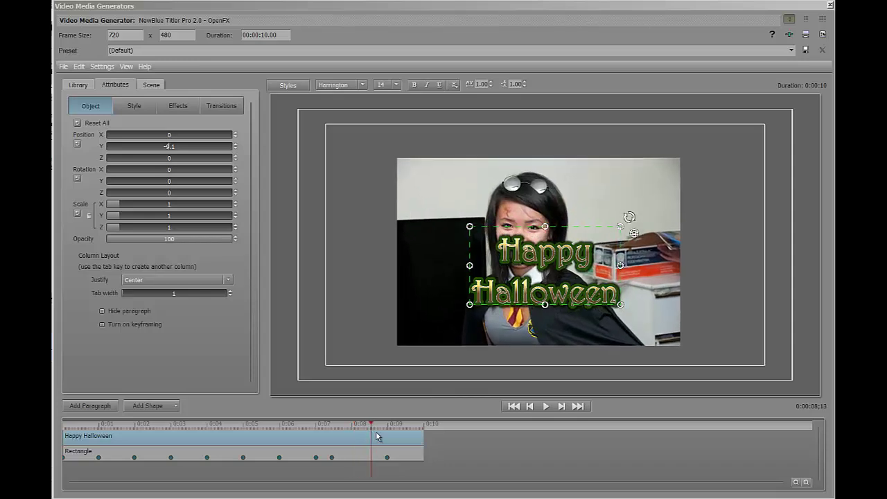
{"action": "left_click", "coordinate": [102, 324]}
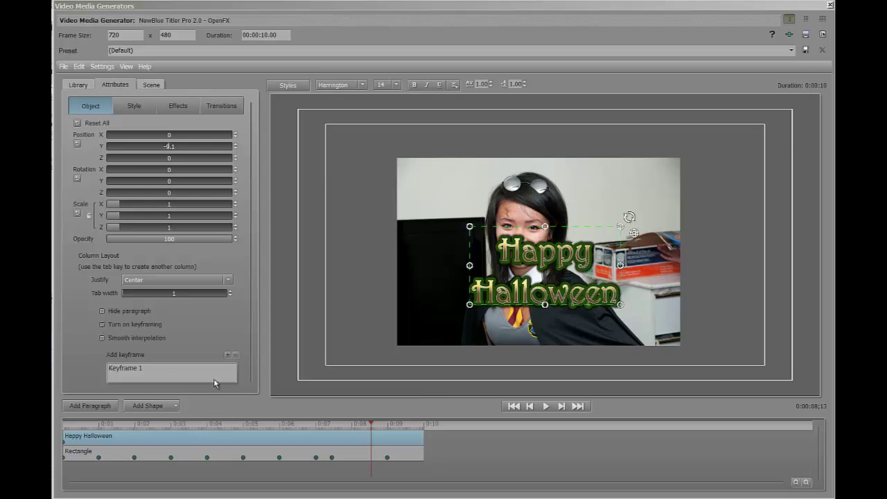
{"action": "left_click", "coordinate": [228, 355]}
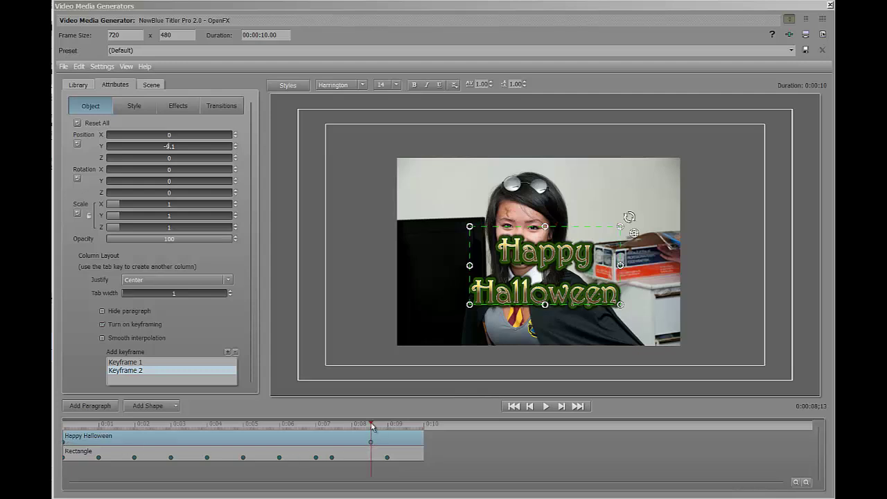
At 0:00:08;24, turn on smooth interpolation for the text and move it to the picture's lower part, at about X -10.5, Y -28.9.
{"action": "left_click_drag", "start_coordinate": [373, 441], "coordinate": [321, 443]}
{"action": "left_click_drag", "start_coordinate": [169, 444], "coordinate": [389, 434]}
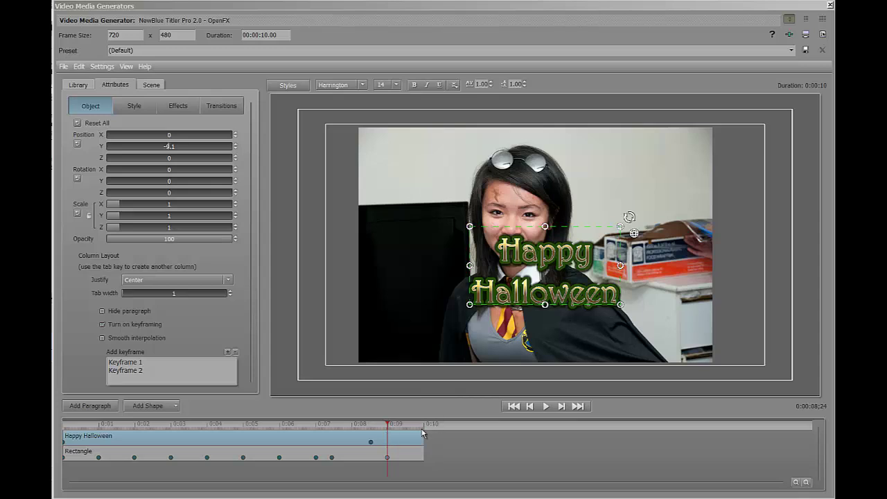
{"action": "left_click", "coordinate": [102, 338]}
{"action": "left_click_drag", "start_coordinate": [569, 229], "coordinate": [545, 275]}
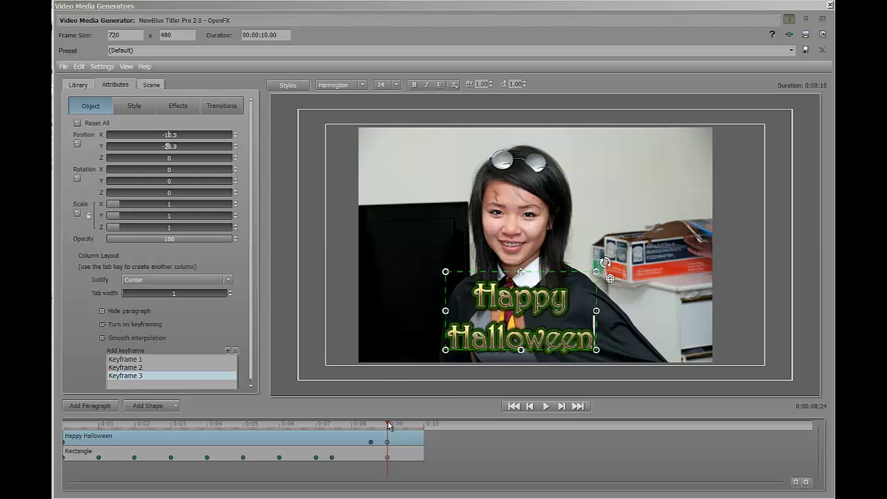
Preview the text's movement from 0:00:05;19, shift its middle keyframe earlier to about 7.6 seconds, and play the animation again.
{"action": "left_click_drag", "start_coordinate": [388, 424], "coordinate": [272, 424]}
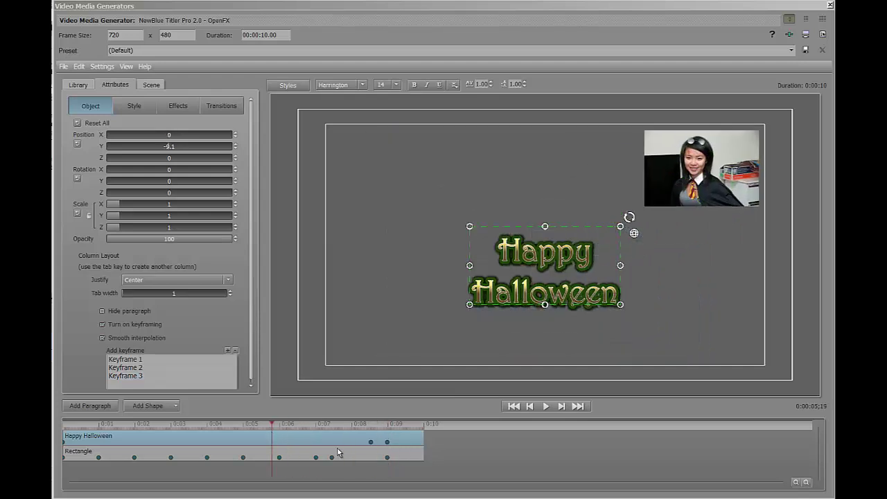
{"action": "key", "text": "space"}
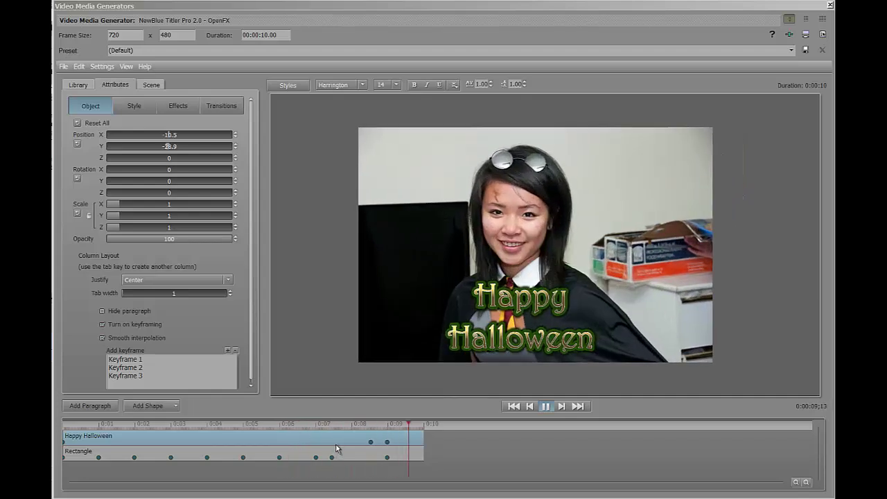
{"action": "key", "text": "space"}
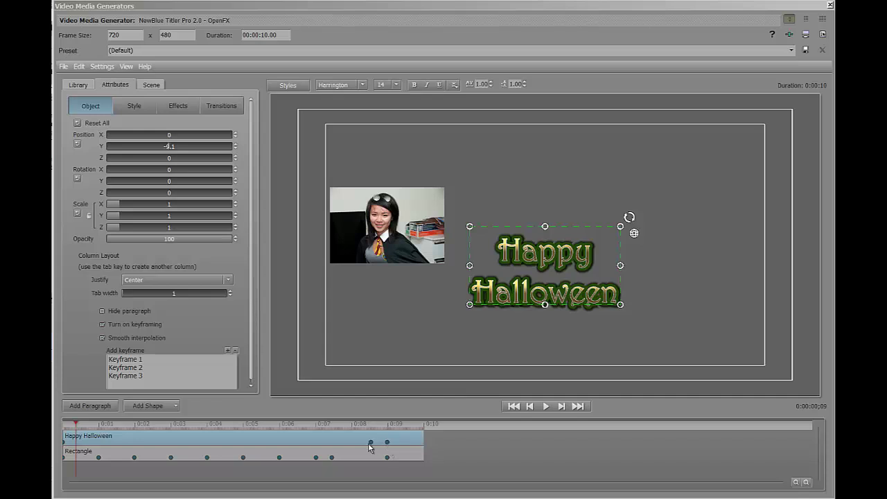
{"action": "left_click_drag", "start_coordinate": [370, 442], "coordinate": [338, 443]}
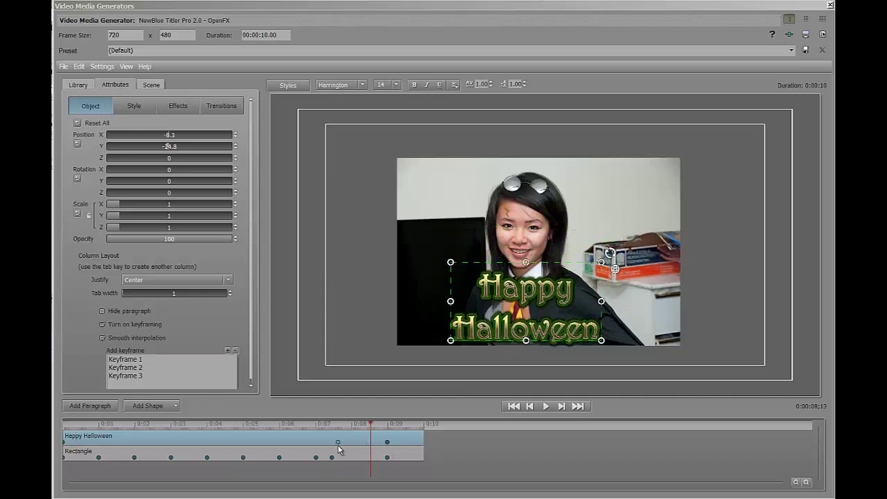
{"action": "key", "text": "space"}
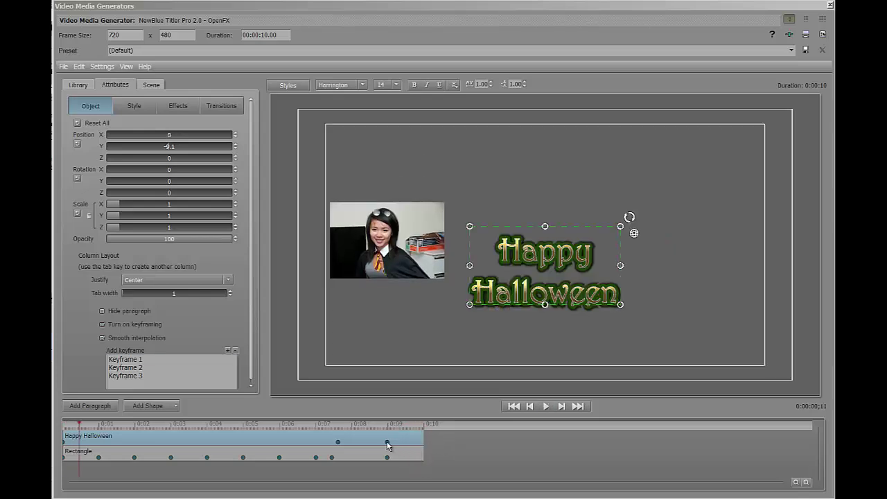
At the text's last keyframe, shift the text right to about X -3.9, Y -28.5, and preview the ending.
{"action": "left_click", "coordinate": [388, 443]}
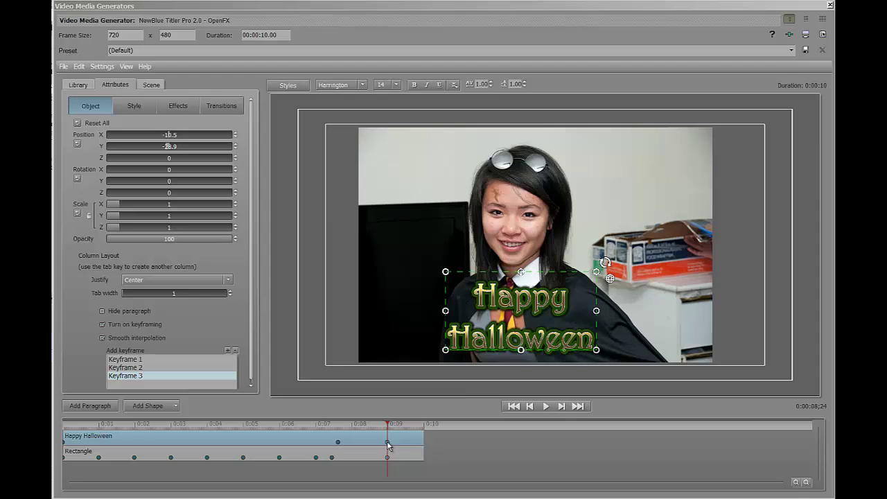
{"action": "left_click_drag", "start_coordinate": [507, 276], "coordinate": [522, 274]}
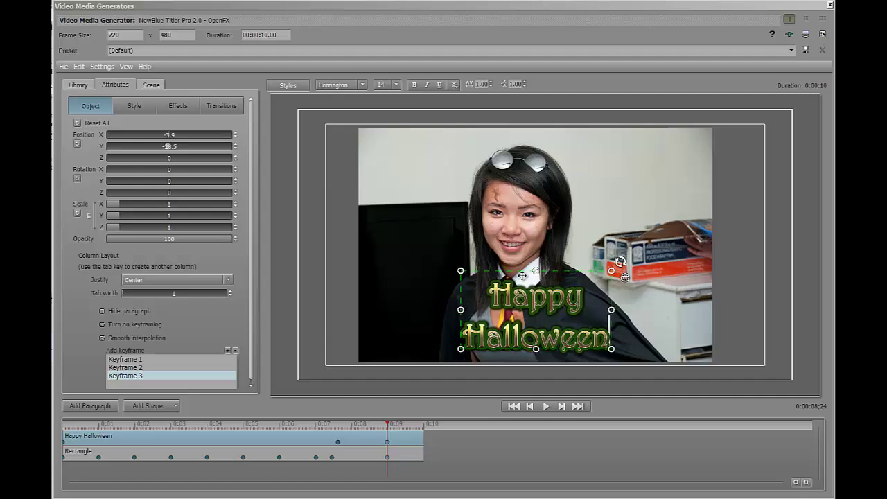
{"action": "left_click_drag", "start_coordinate": [392, 424], "coordinate": [332, 426]}
{"action": "key", "text": "space"}
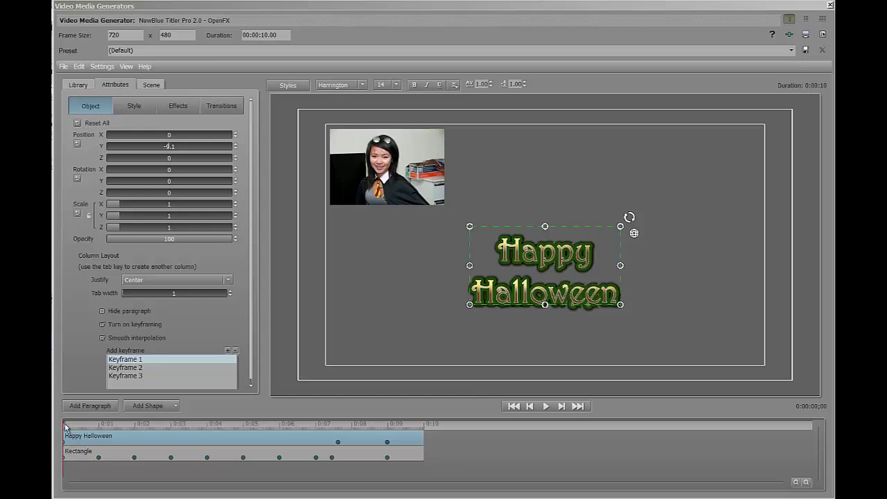
Shorten the picture's pauses by moving its 2-, 4- and 6-second hold keyframes to about 1.3, 3.3 and 5.3 seconds.
{"action": "left_click_drag", "start_coordinate": [65, 427], "coordinate": [90, 439]}
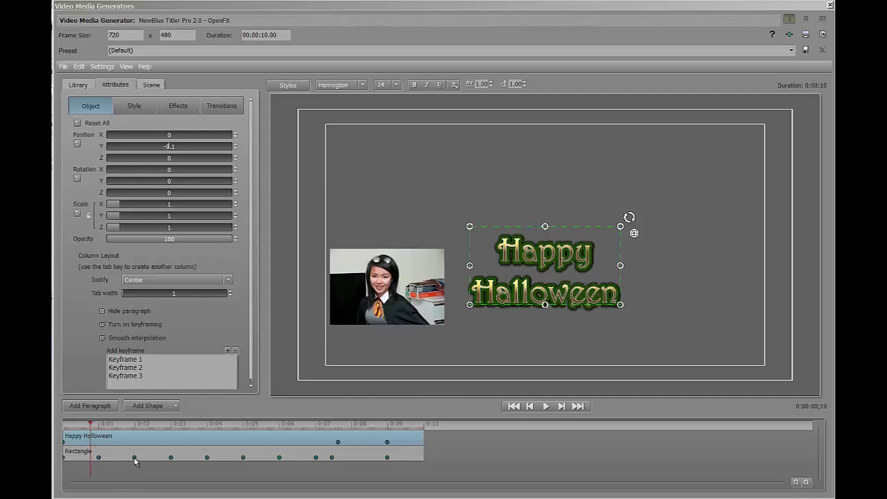
{"action": "left_click_drag", "start_coordinate": [134, 457], "coordinate": [108, 457]}
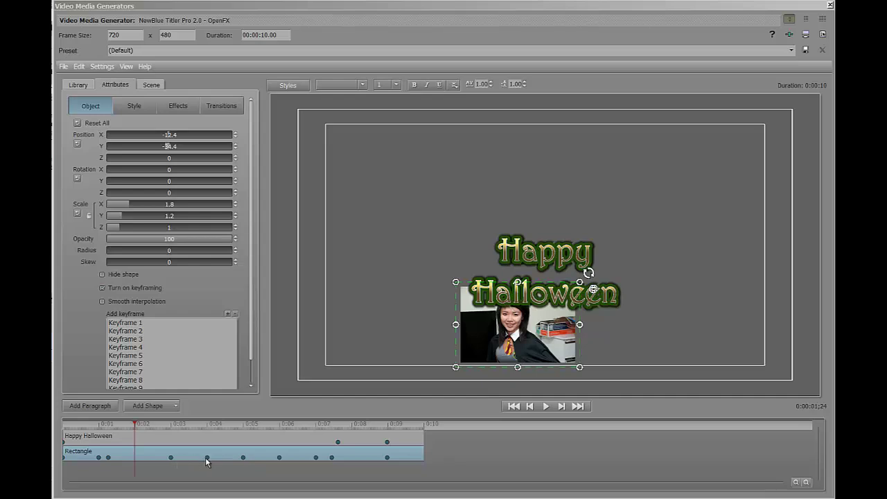
{"action": "left_click_drag", "start_coordinate": [206, 457], "coordinate": [181, 458]}
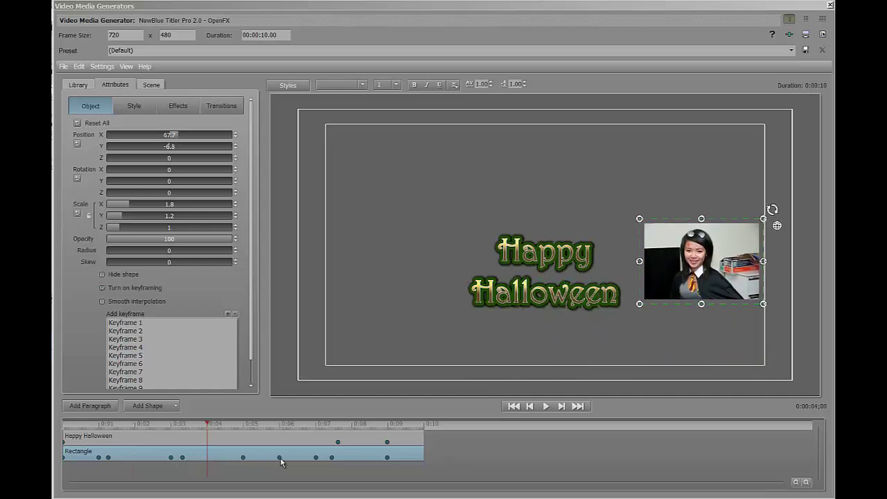
{"action": "left_click_drag", "start_coordinate": [280, 457], "coordinate": [253, 458]}
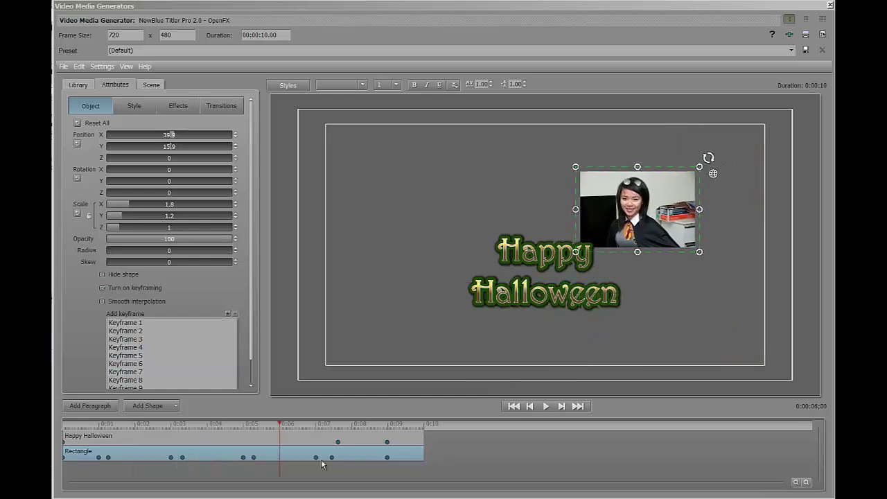
Play the animation from the beginning to review the picture's shortened pauses.
{"action": "left_click_drag", "start_coordinate": [281, 424], "coordinate": [51, 419]}
{"action": "key", "text": "space"}
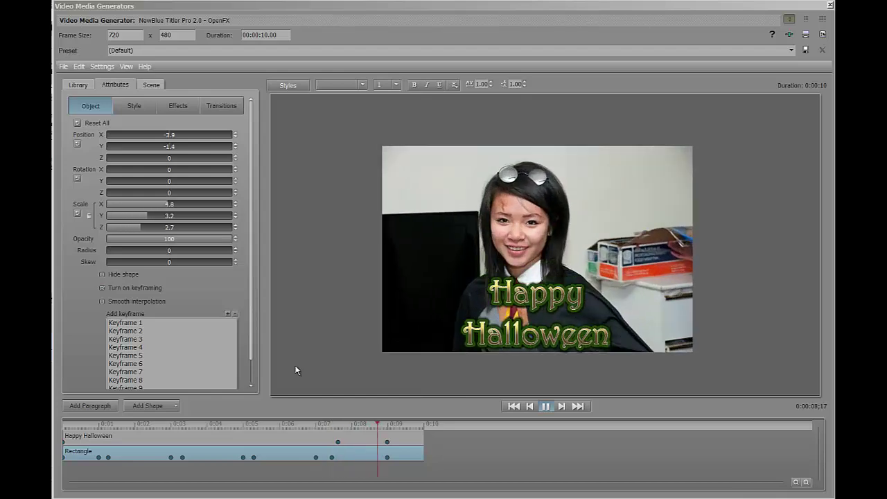
{"action": "key", "text": "space"}
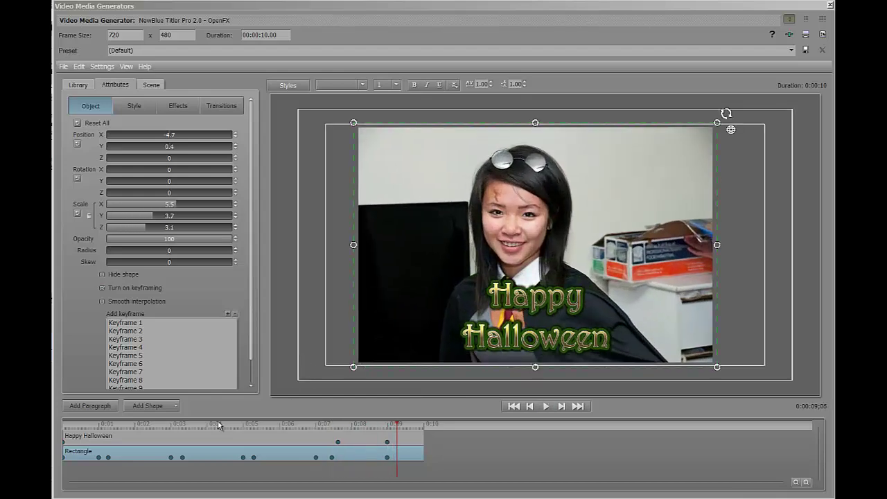
Speed up the picture's first move by shifting its 1-second keyframe to about 0.3 seconds, and preview the movement.
{"action": "left_click", "coordinate": [97, 458]}
{"action": "left_click_drag", "start_coordinate": [76, 457], "coordinate": [74, 457]}
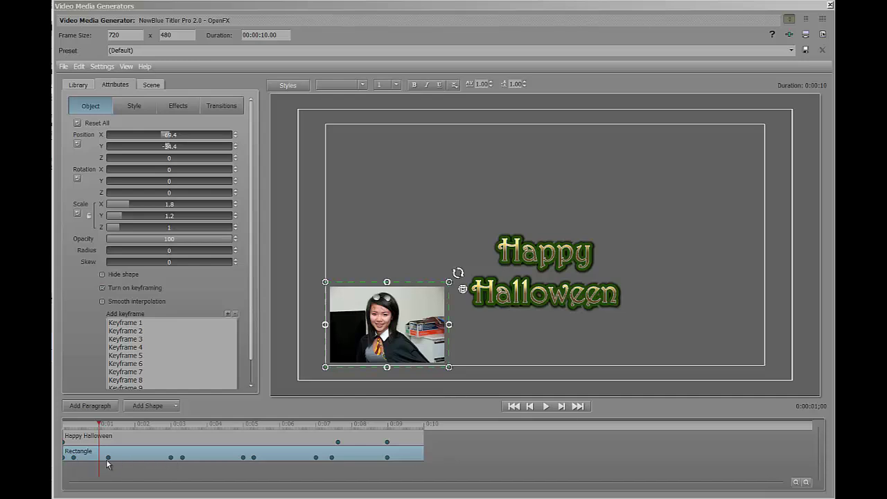
{"action": "left_click_drag", "start_coordinate": [99, 426], "coordinate": [78, 424]}
{"action": "key", "text": "space"}
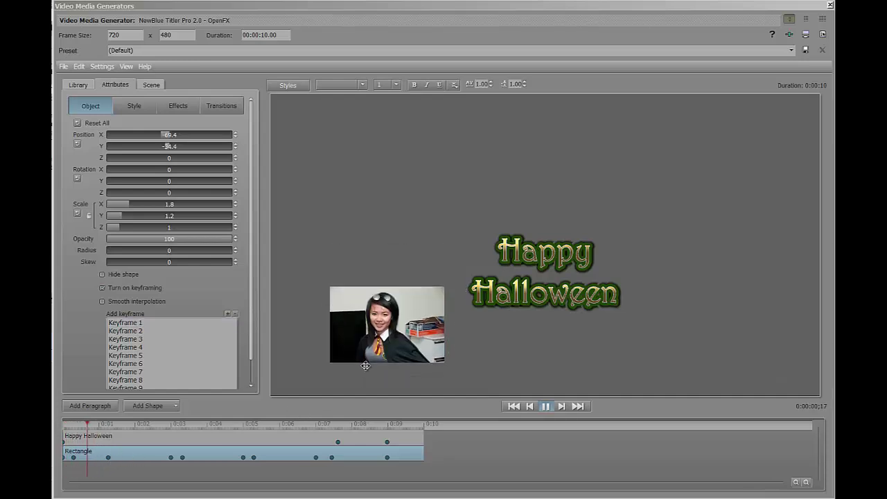
{"action": "key", "text": "space"}
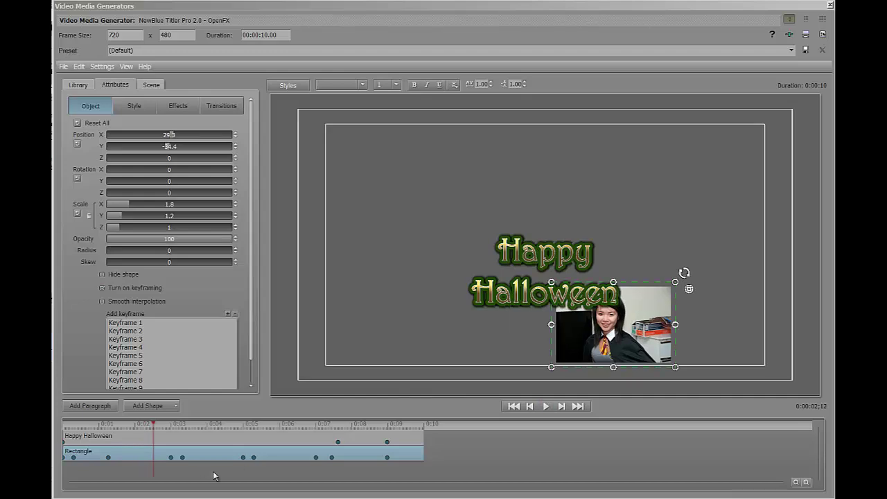
Speed up the picture's second move by shifting its 3-second keyframe to about 1.7 seconds, and play from the beginning.
{"action": "left_click_drag", "start_coordinate": [171, 457], "coordinate": [123, 458]}
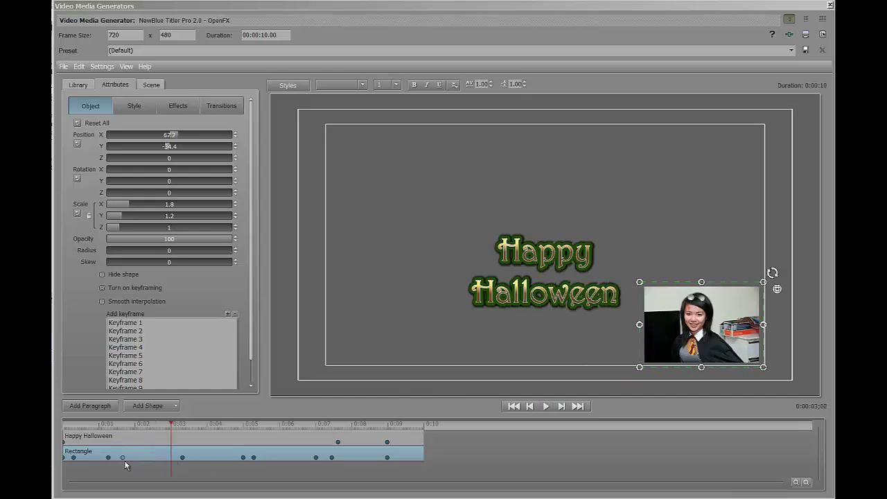
{"action": "key", "text": "Home"}
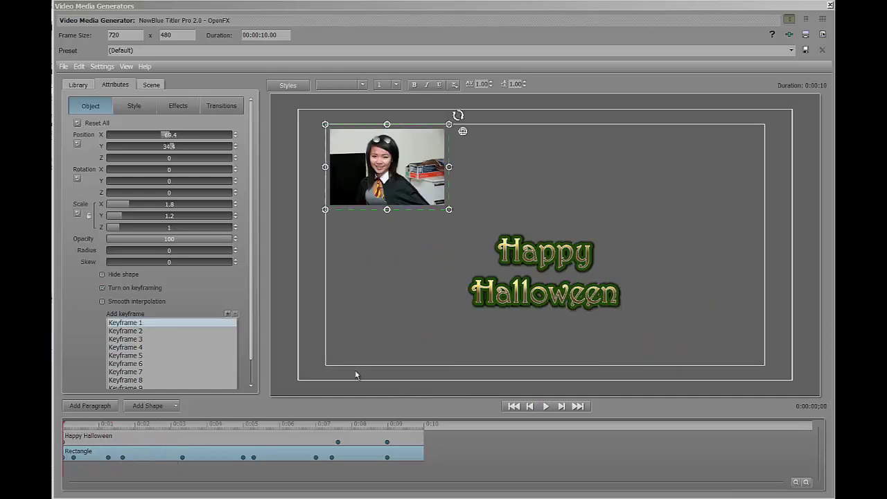
{"action": "key", "text": "space"}
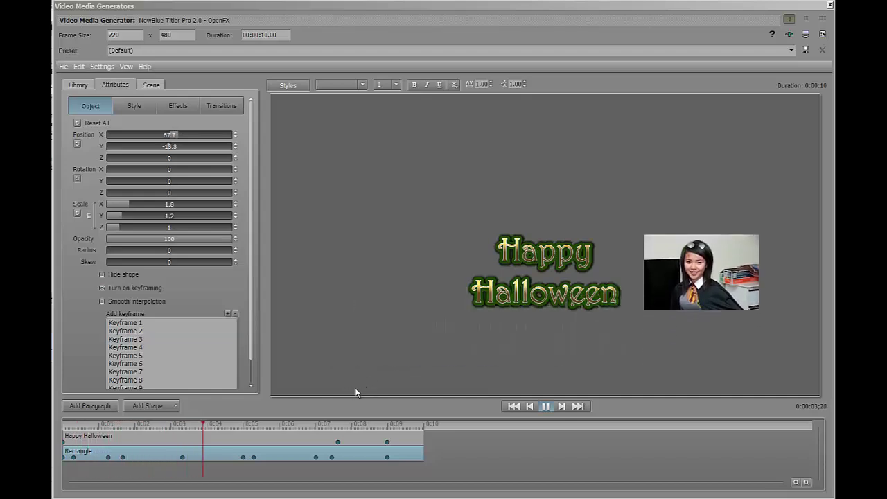
{"action": "key", "text": "space"}
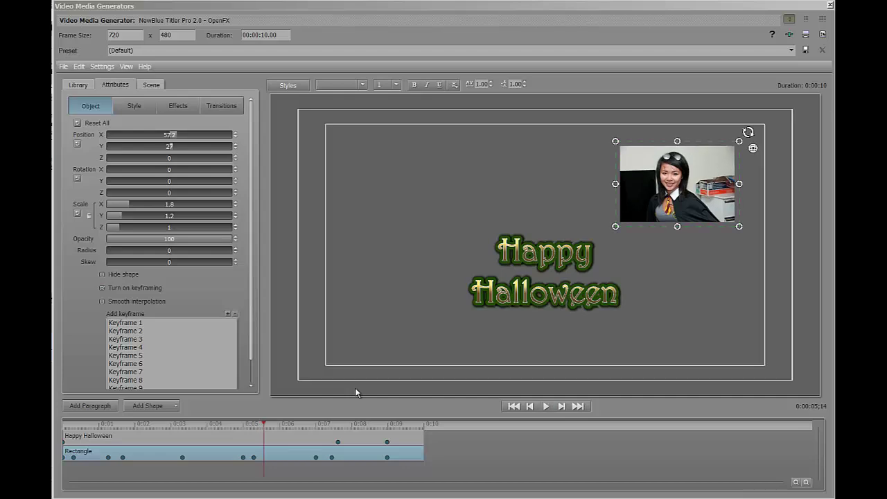